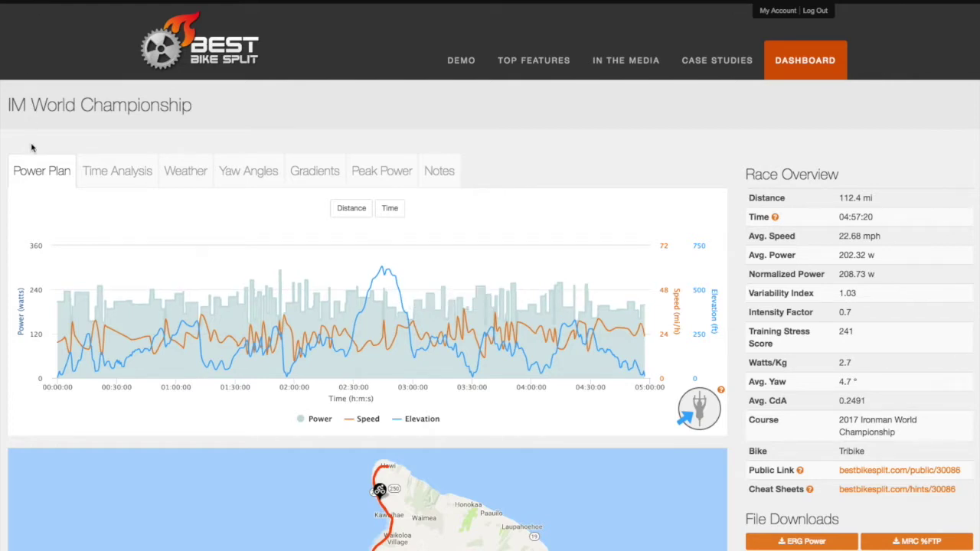
Expand the Race Intervals table to review each interval's time, distance, grade, speed and power, then view the cheat sheets.
{"action": "scroll", "coordinate": [33, 151], "scroll_direction": "down", "scroll_amount": 3}
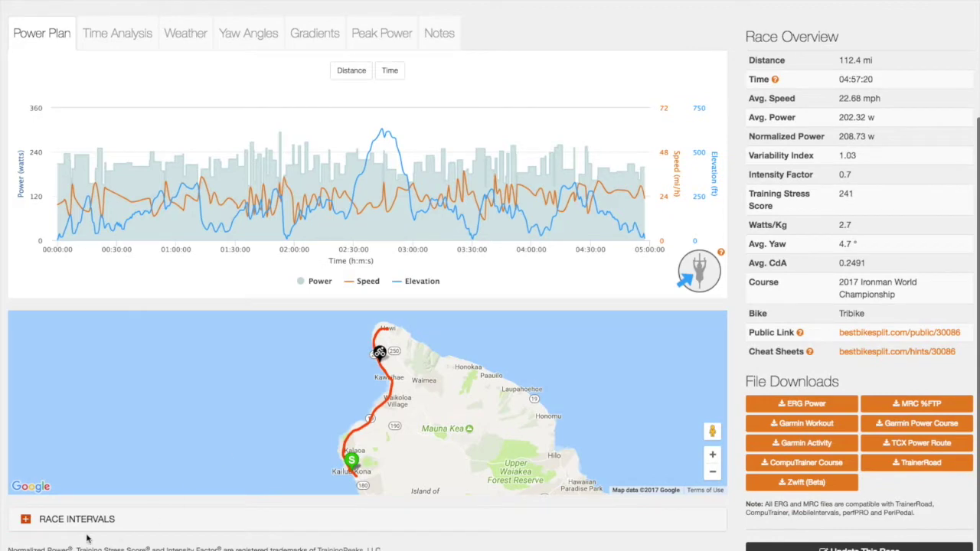
{"action": "left_click", "coordinate": [69, 519]}
{"action": "scroll", "coordinate": [70, 522], "scroll_direction": "down", "scroll_amount": 5}
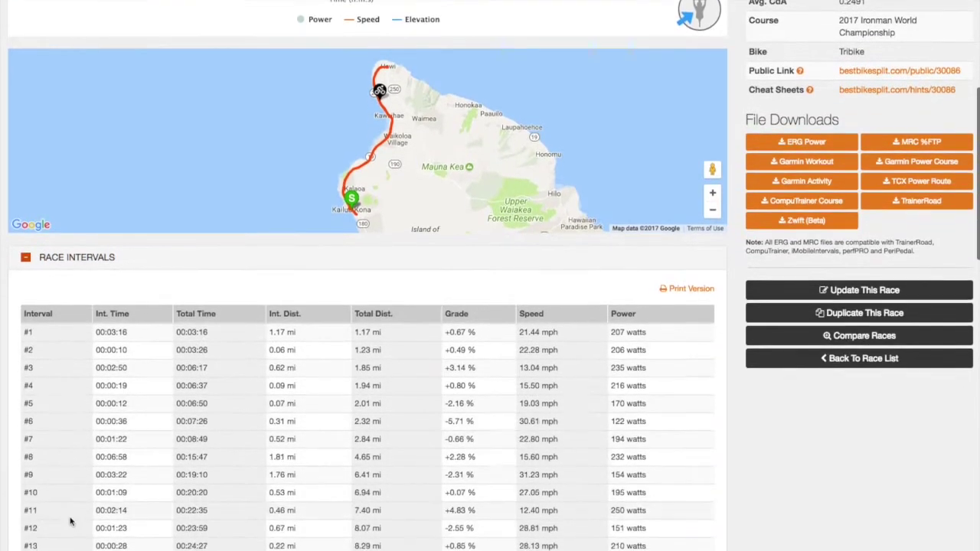
{"action": "scroll", "coordinate": [709, 458], "scroll_direction": "up", "scroll_amount": 6}
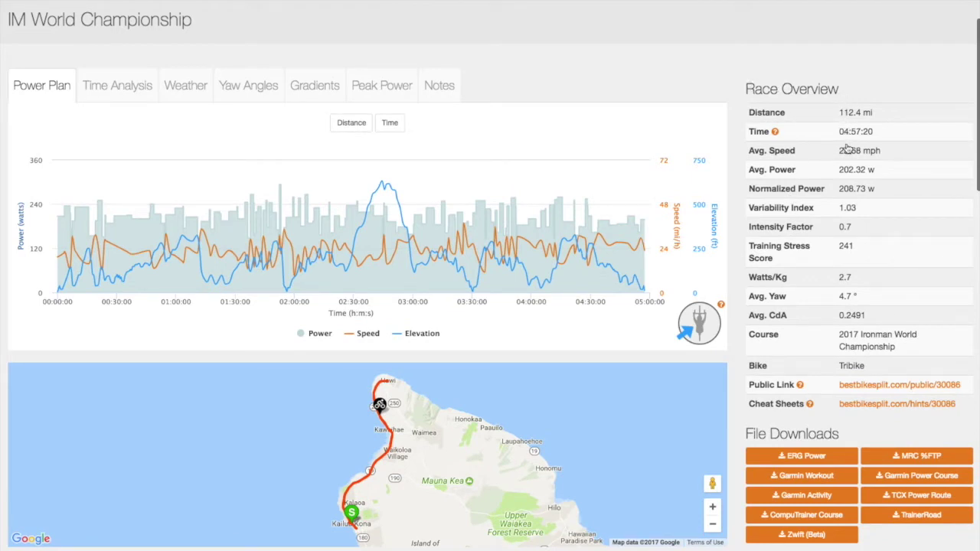
{"action": "scroll", "coordinate": [848, 166], "scroll_direction": "down", "scroll_amount": 3}
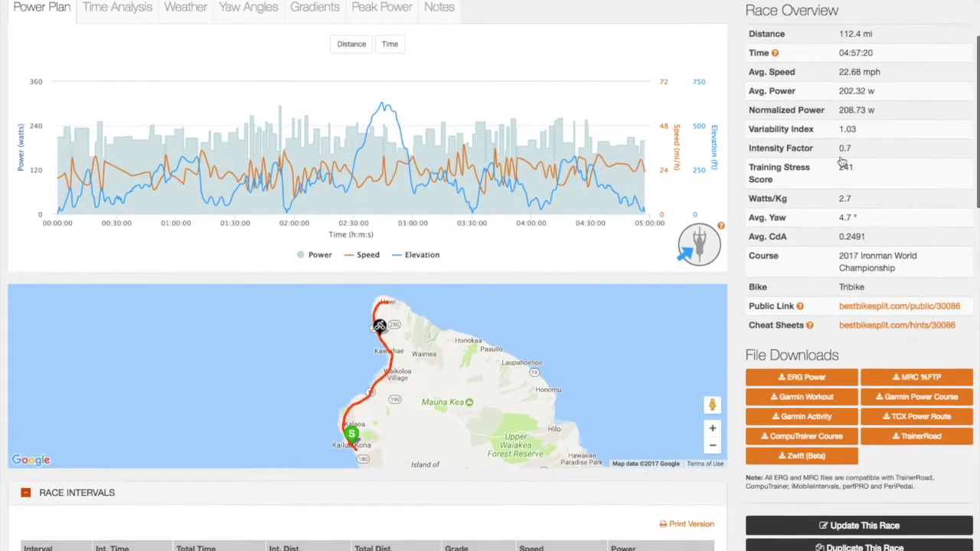
{"action": "left_click", "coordinate": [842, 275]}
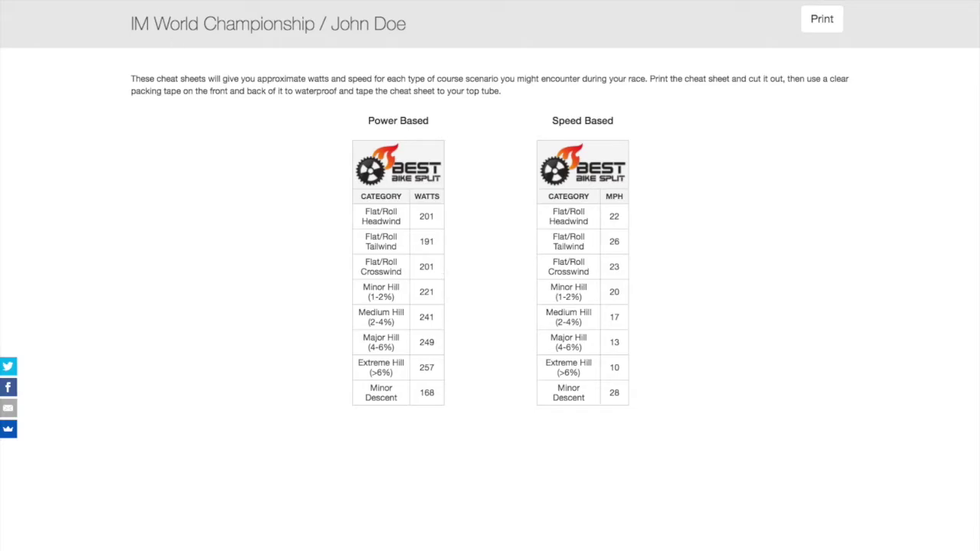
{"action": "key", "text": "alt+Left"}
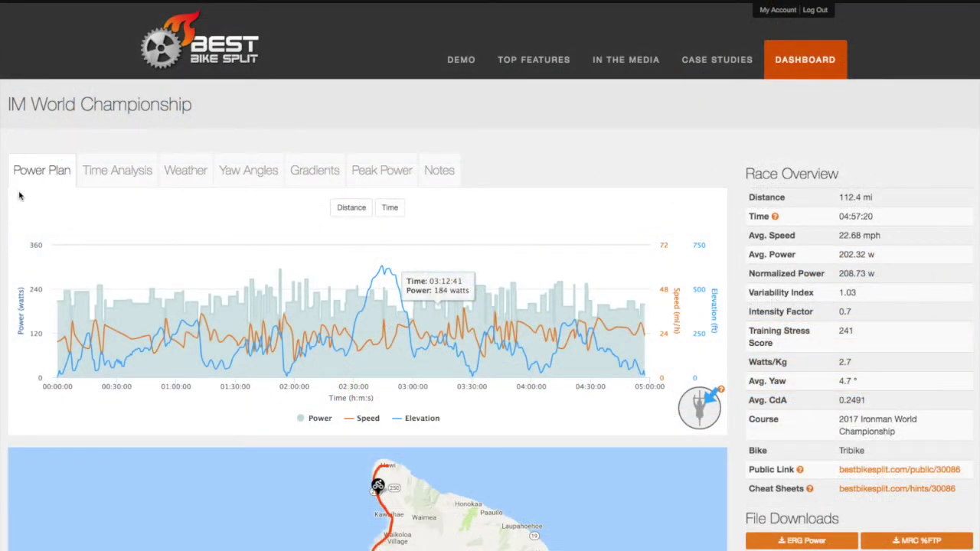
Switch the power plan chart's x-axis between Distance and Time.
{"action": "left_click", "coordinate": [346, 213]}
{"action": "left_click", "coordinate": [391, 209]}
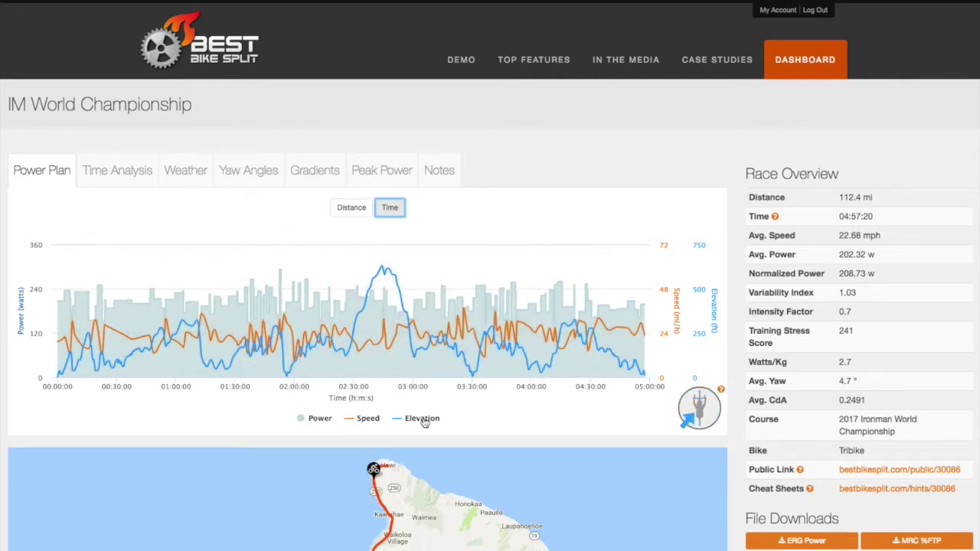
{"action": "scroll", "coordinate": [461, 419], "scroll_direction": "down", "scroll_amount": 3}
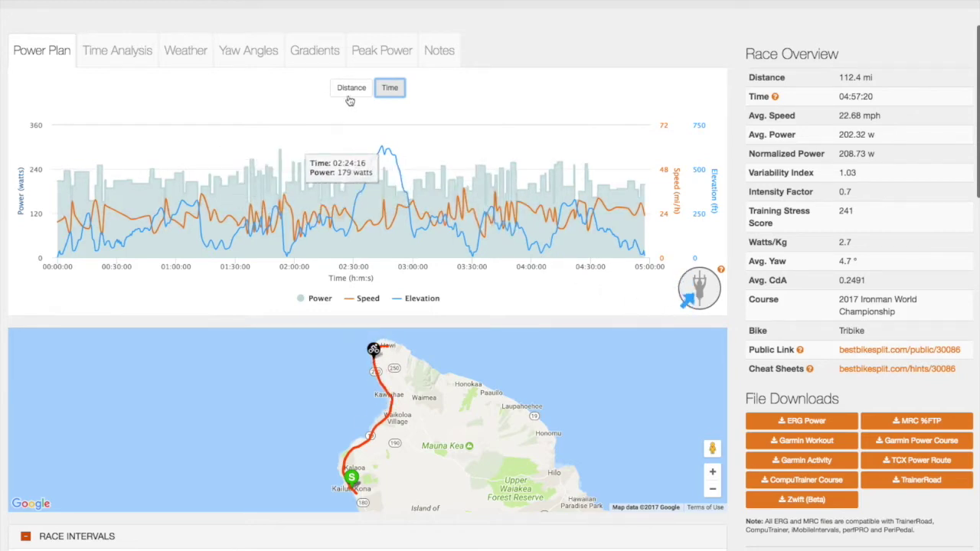
Zoom the power plan chart into 02:00–02:48, then reset it to the whole race.
{"action": "left_click_drag", "start_coordinate": [285, 153], "coordinate": [385, 159]}
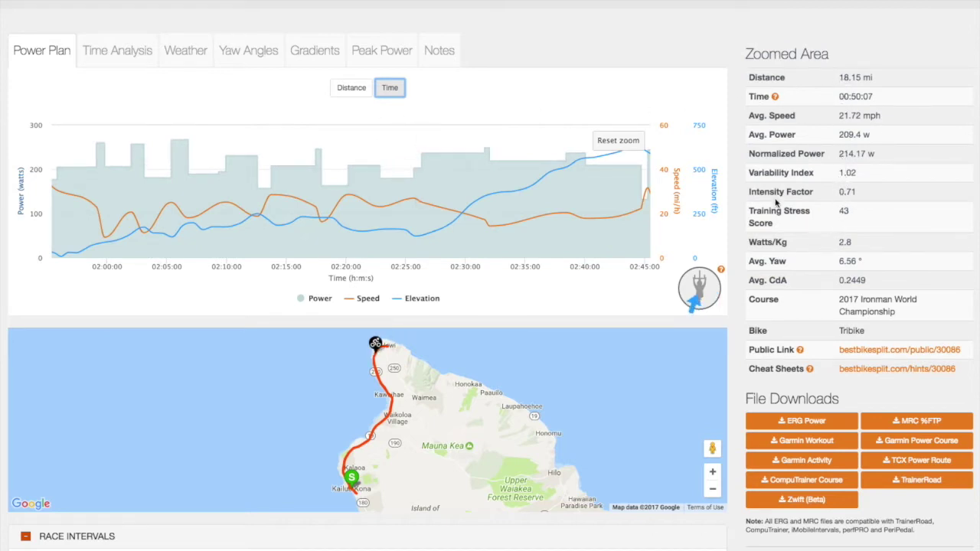
{"action": "left_click", "coordinate": [608, 141]}
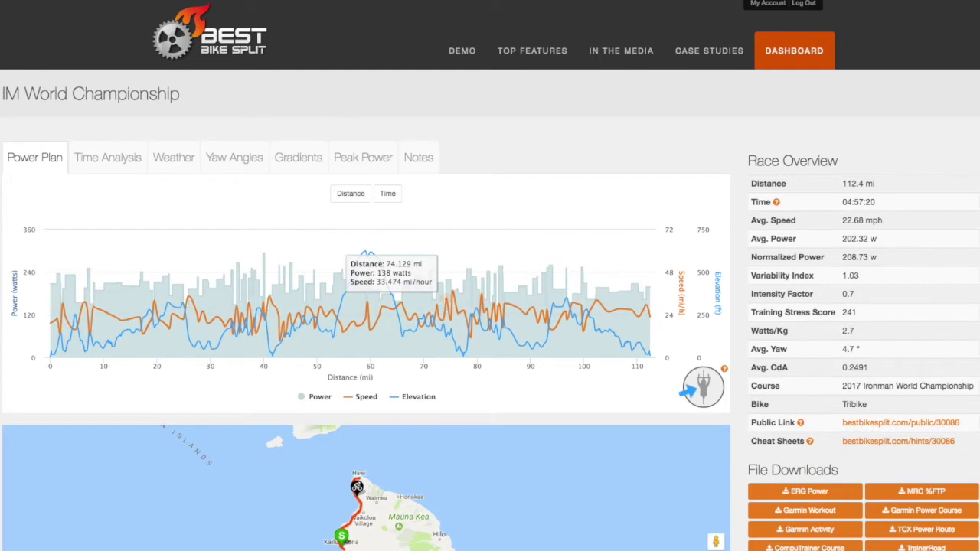
{"action": "left_click", "coordinate": [113, 158]}
Set Drag to +1% (0.252 CdA) and Power to +9% (221 watts), zooming the chart into miles 50–72.
{"action": "left_click", "coordinate": [118, 208]}
{"action": "left_click_drag", "start_coordinate": [119, 207], "coordinate": [123, 209]}
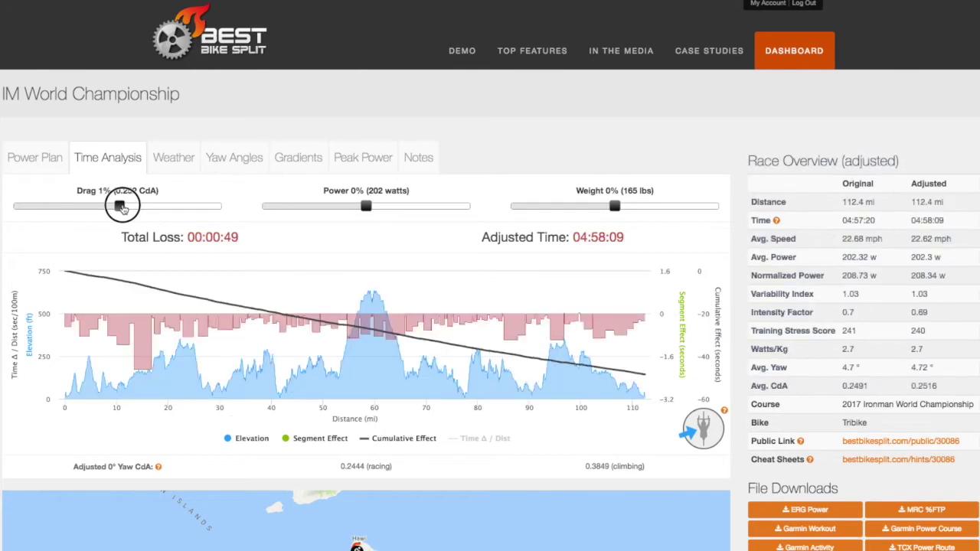
{"action": "left_click_drag", "start_coordinate": [365, 208], "coordinate": [375, 214]}
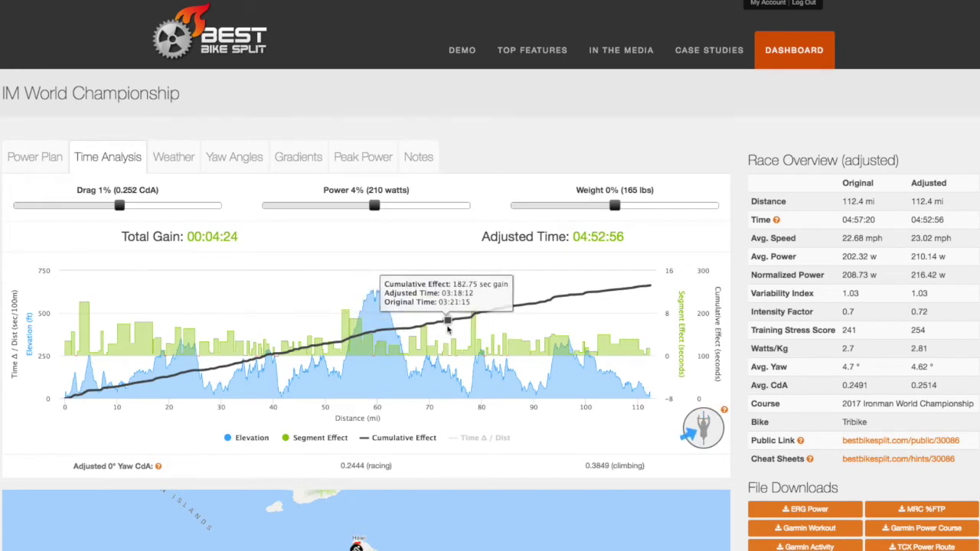
{"action": "left_click_drag", "start_coordinate": [320, 306], "coordinate": [438, 315]}
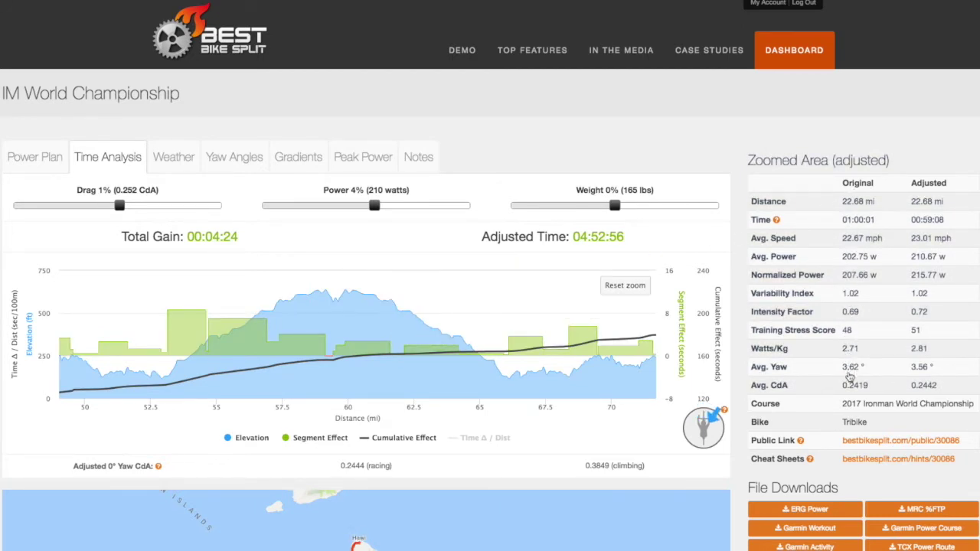
{"action": "left_click", "coordinate": [377, 207]}
{"action": "left_click_drag", "start_coordinate": [379, 208], "coordinate": [388, 210]}
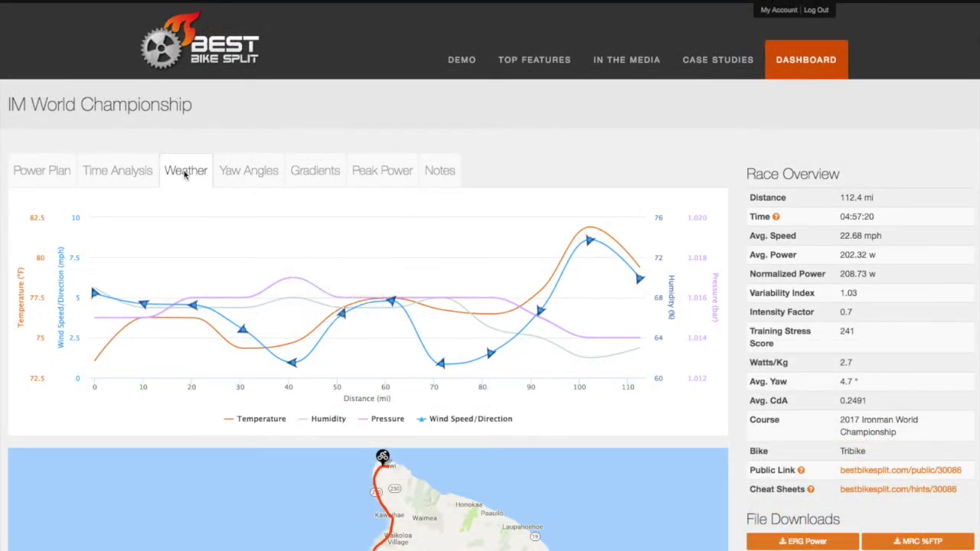
Read the weather at 40.92 miles: 74.7 °F, 68% humidity, 1.017 bar, 0.96 mph wind.
{"action": "mouse_move", "coordinate": [167, 225]}
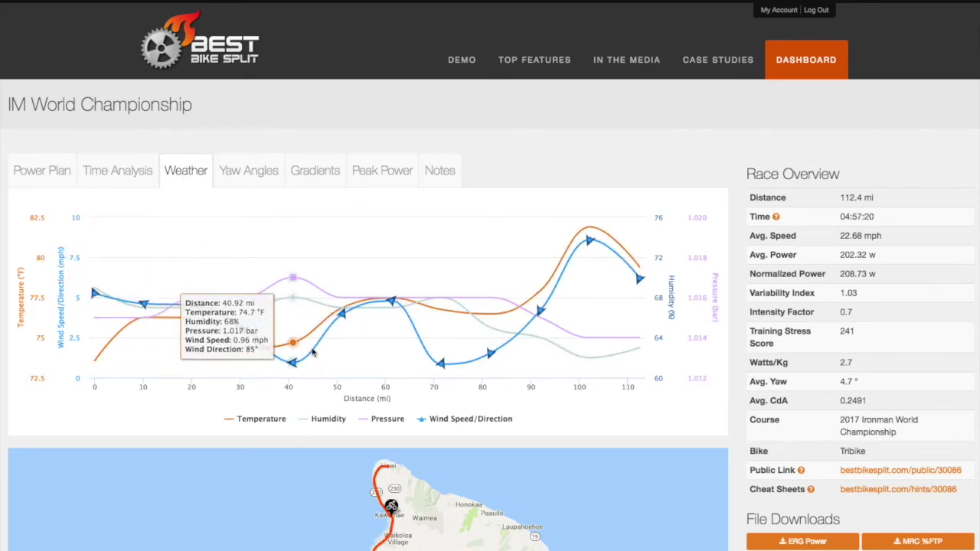
{"action": "scroll", "coordinate": [352, 382], "scroll_direction": "down", "scroll_amount": 3}
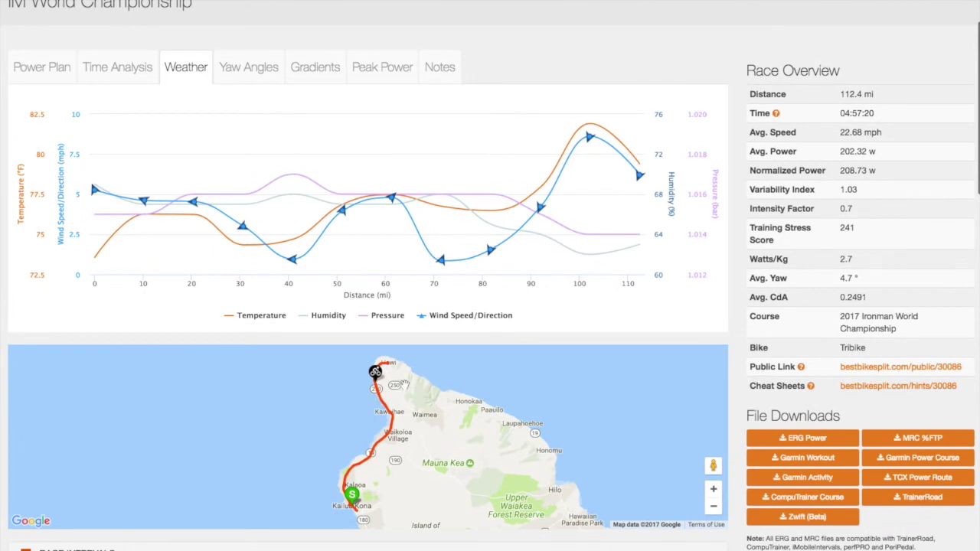
{"action": "mouse_move", "coordinate": [390, 214]}
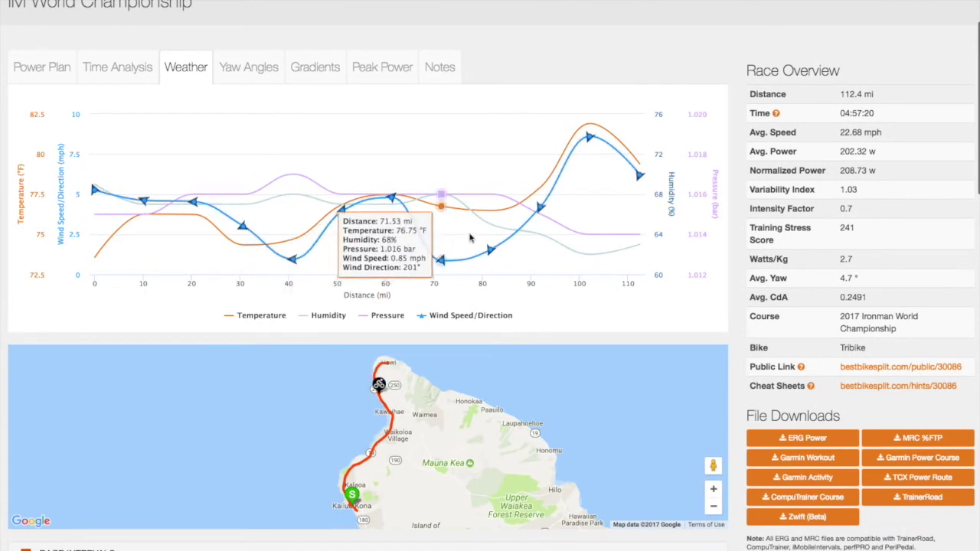
{"action": "left_click", "coordinate": [255, 69]}
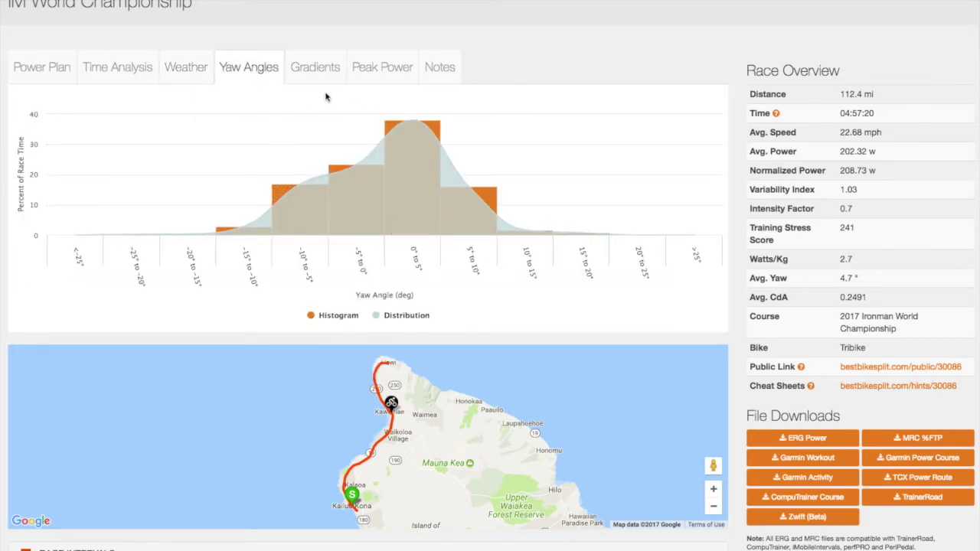
Read the yaw angle histogram: 37.99% of race time at 0°–5°, 15.95% at 5°–10°.
{"action": "mouse_move", "coordinate": [342, 147]}
{"action": "mouse_move", "coordinate": [409, 121]}
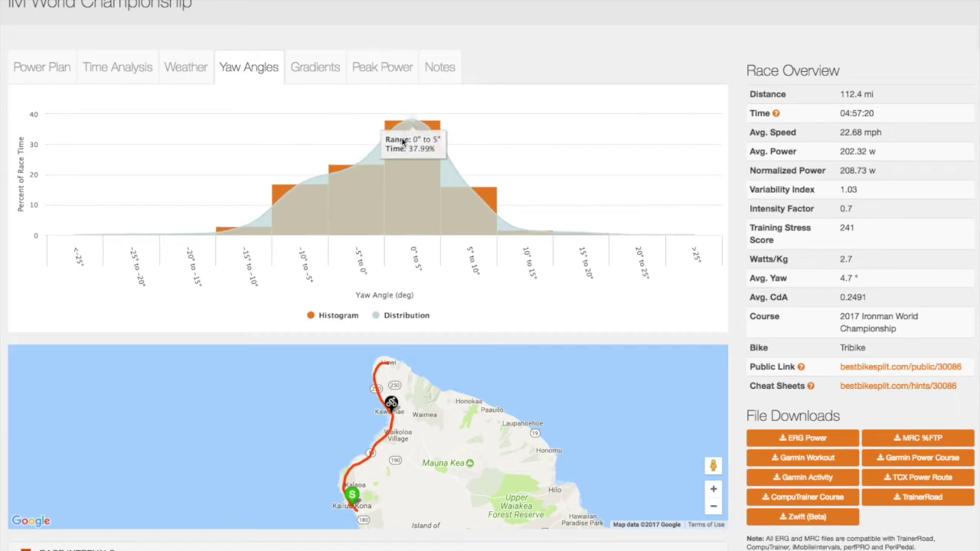
{"action": "mouse_move", "coordinate": [462, 194]}
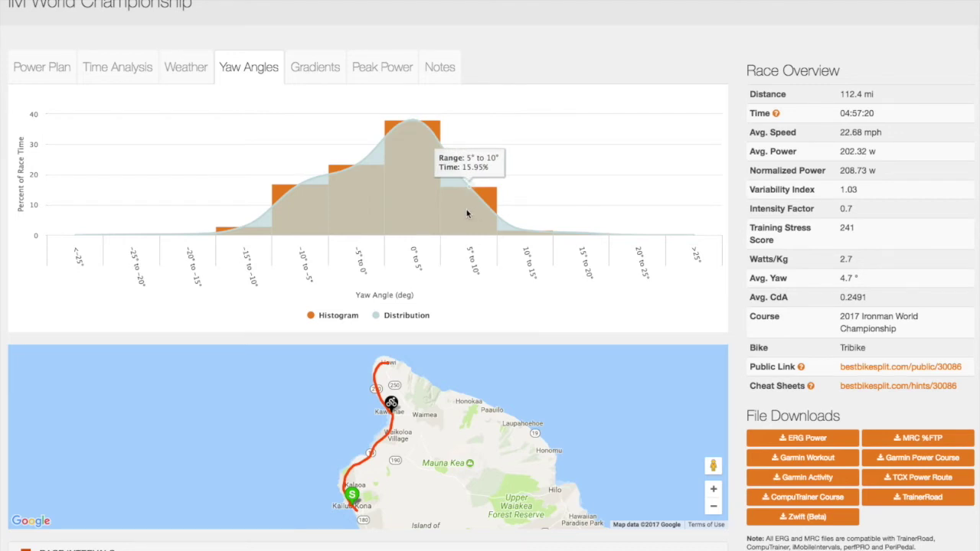
{"action": "scroll", "coordinate": [467, 214], "scroll_direction": "up", "scroll_amount": 1}
{"action": "scroll", "coordinate": [466, 213], "scroll_direction": "up", "scroll_amount": 3}
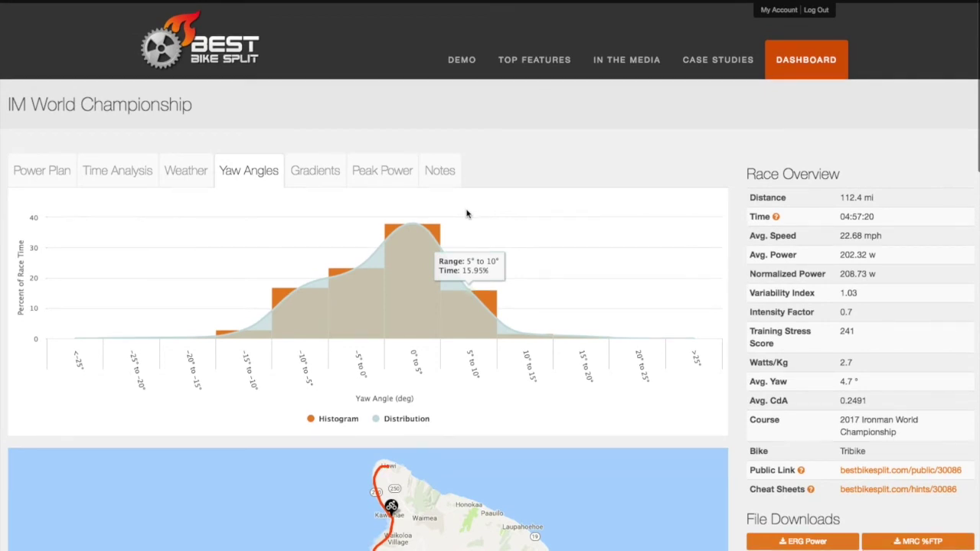
Display race time by gradient and read each range's share, with 0% to 2% dominating.
{"action": "left_click", "coordinate": [315, 171]}
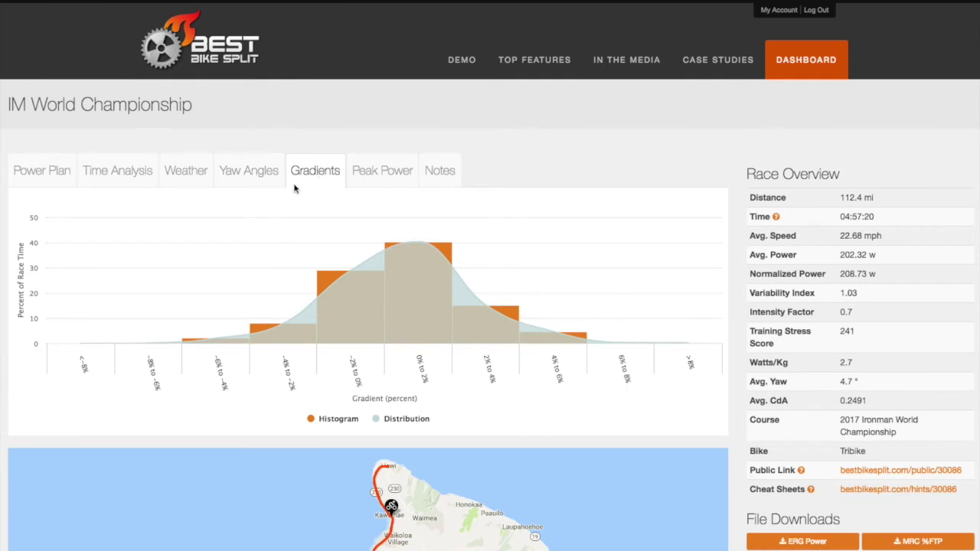
{"action": "mouse_move", "coordinate": [222, 307]}
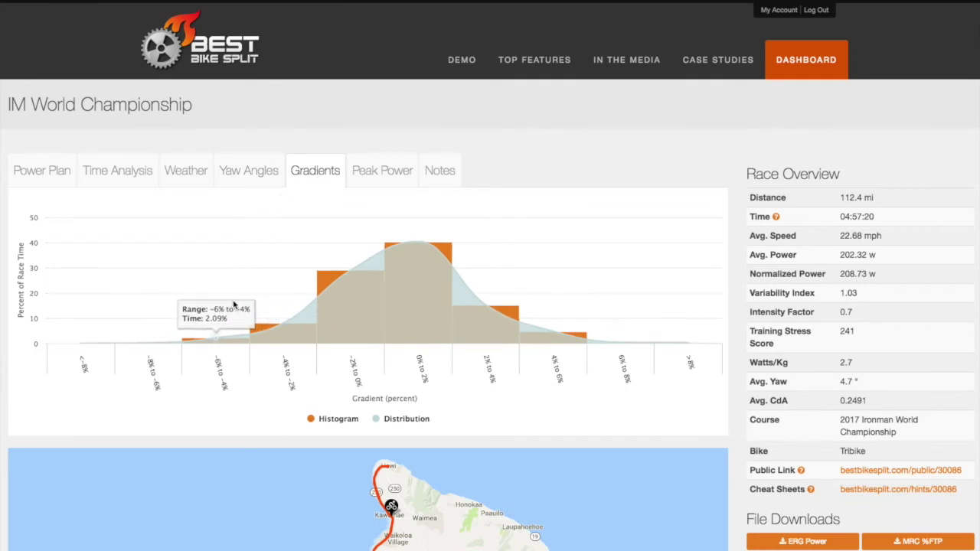
{"action": "mouse_move", "coordinate": [268, 305]}
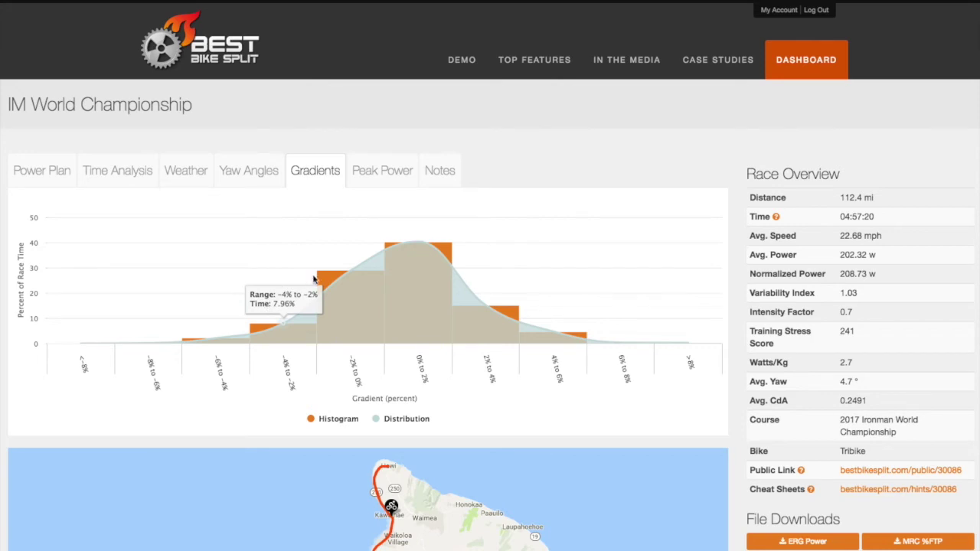
{"action": "mouse_move", "coordinate": [399, 251]}
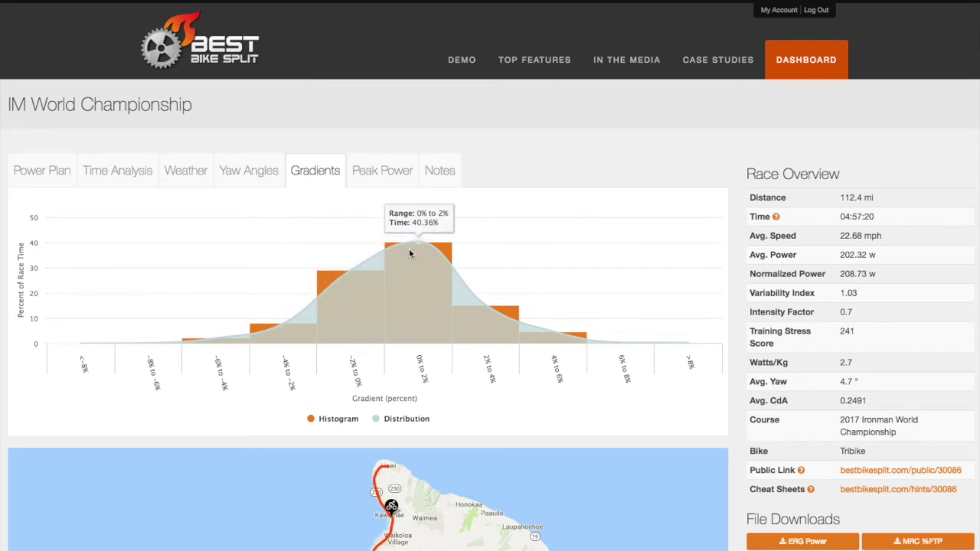
{"action": "mouse_move", "coordinate": [478, 308]}
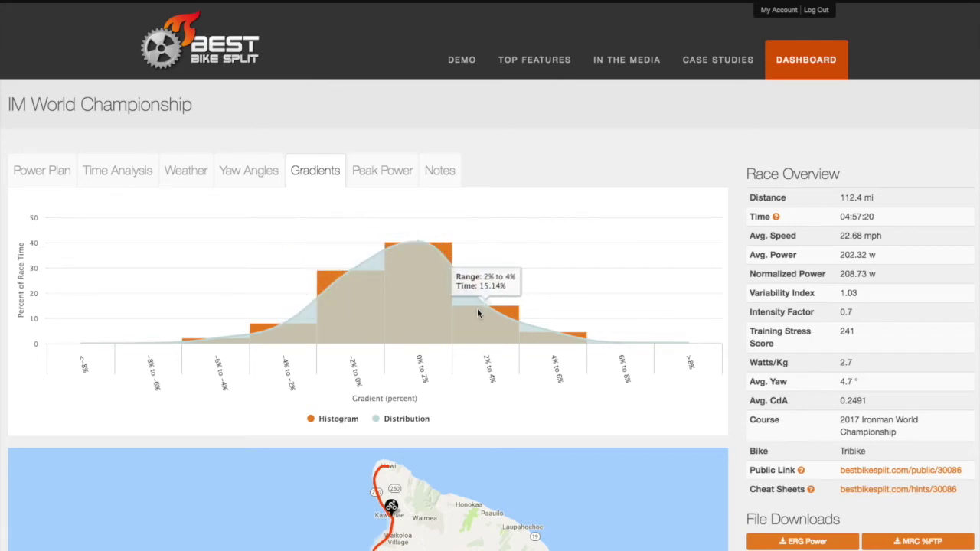
{"action": "mouse_move", "coordinate": [555, 307]}
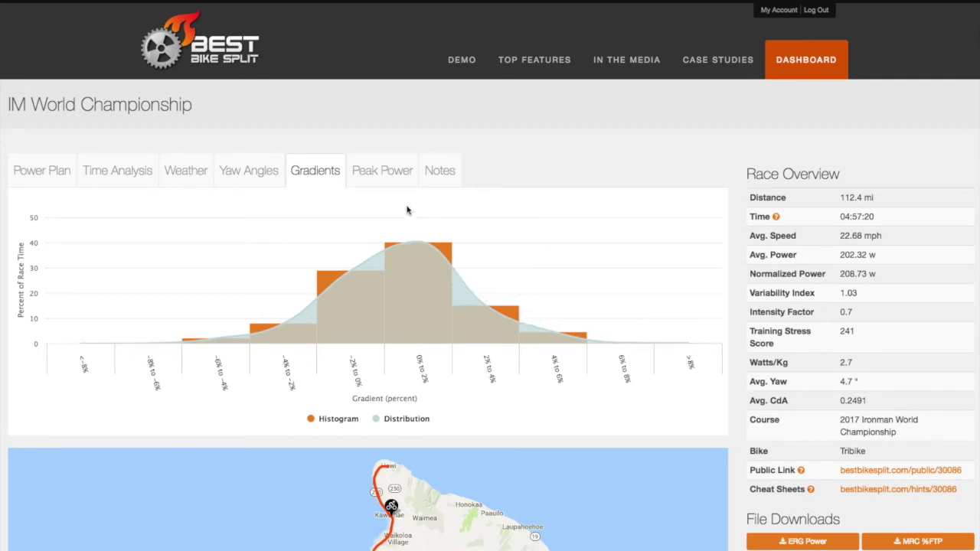
{"action": "left_click", "coordinate": [390, 176]}
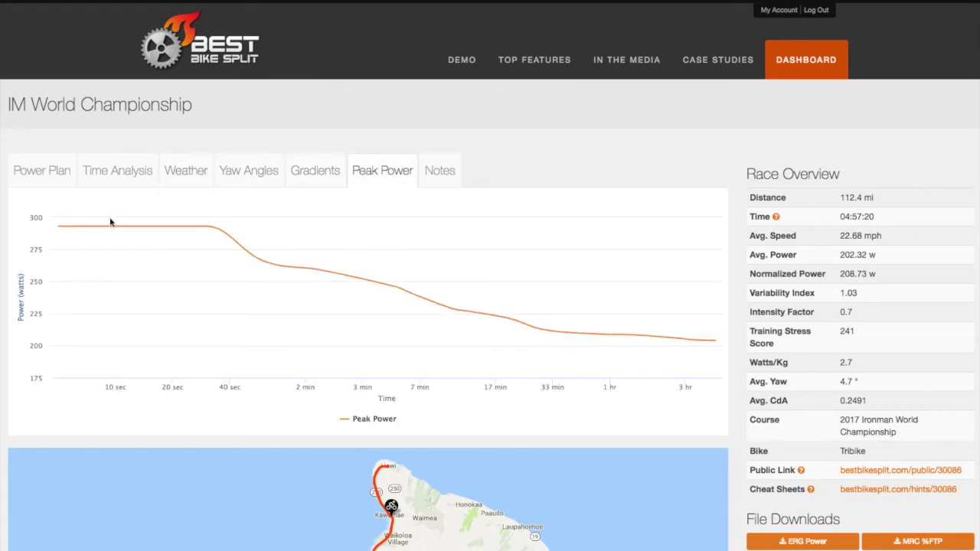
Read the peak power curve: about 293 watts through 40 sec, roughly 260 watts by 2 min.
{"action": "mouse_move", "coordinate": [107, 229]}
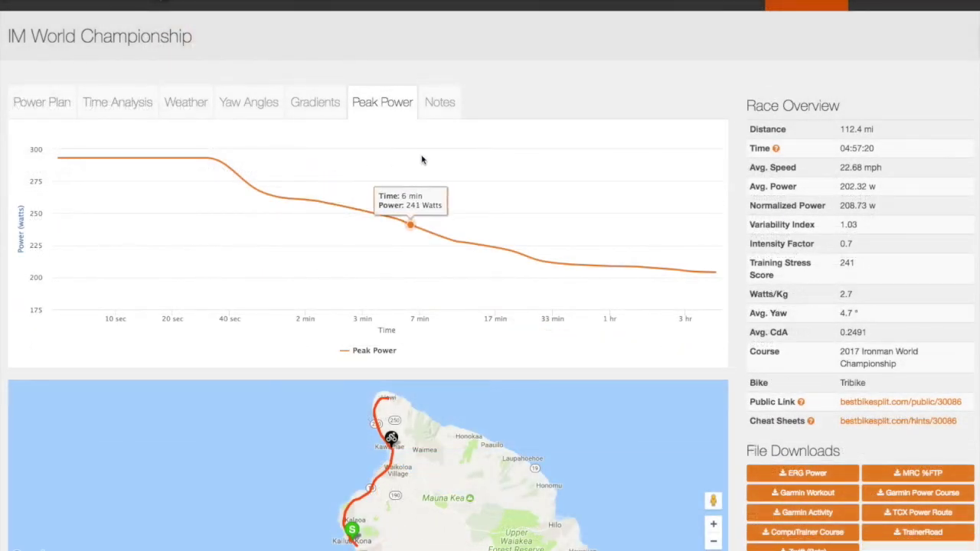
{"action": "left_click", "coordinate": [441, 110]}
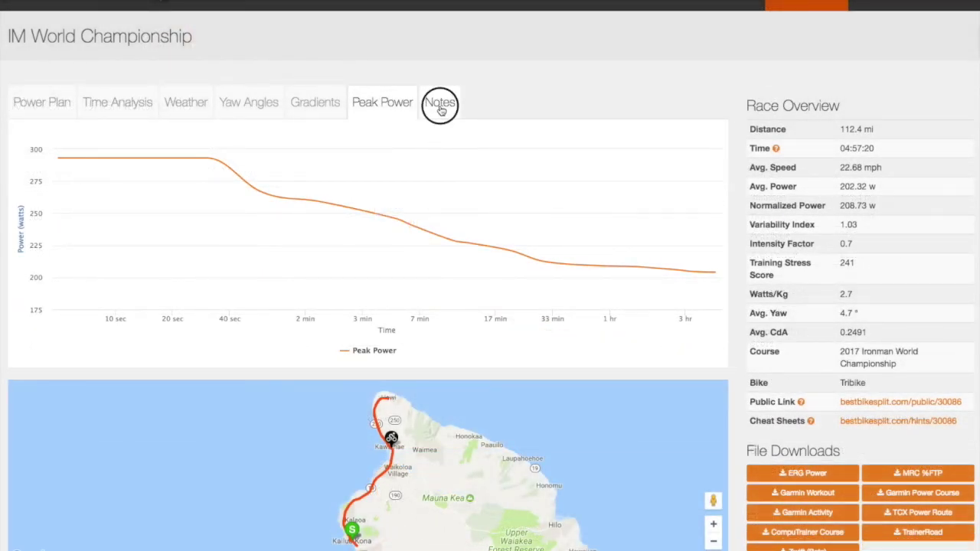
Select the note 'My notes on this race.' without changing it, then scroll to Race Intervals.
{"action": "left_click", "coordinate": [203, 154]}
{"action": "left_click_drag", "start_coordinate": [199, 149], "coordinate": [26, 151]}
{"action": "left_click", "coordinate": [90, 160]}
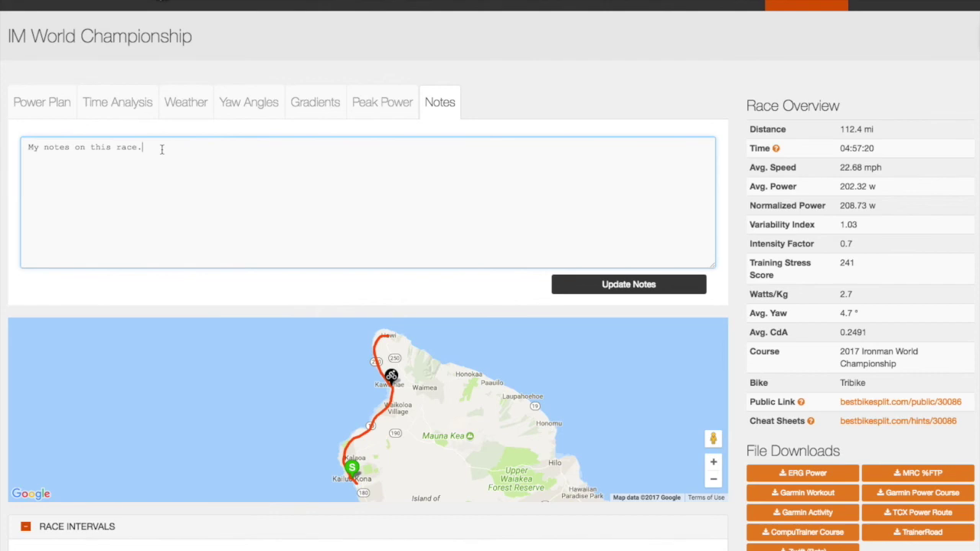
{"action": "scroll", "coordinate": [602, 206], "scroll_direction": "down", "scroll_amount": 5}
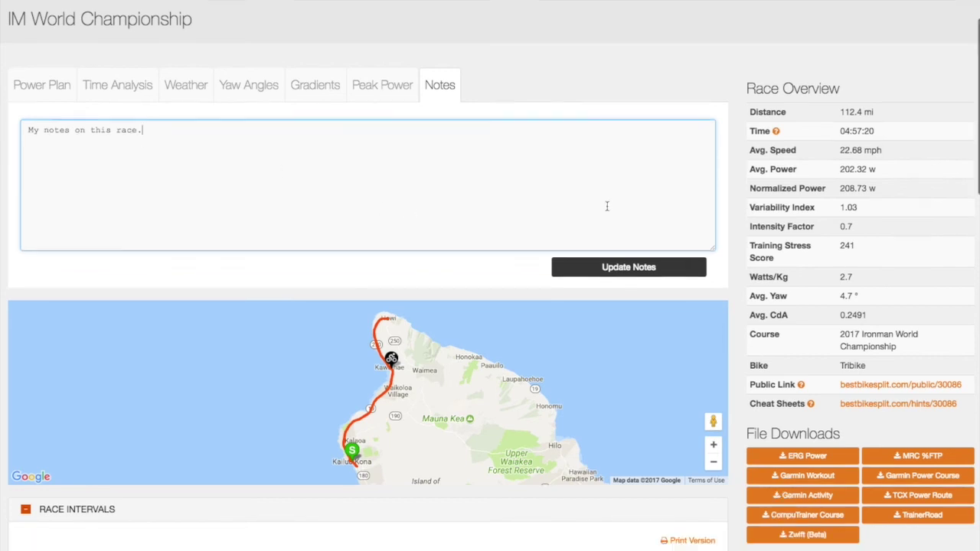